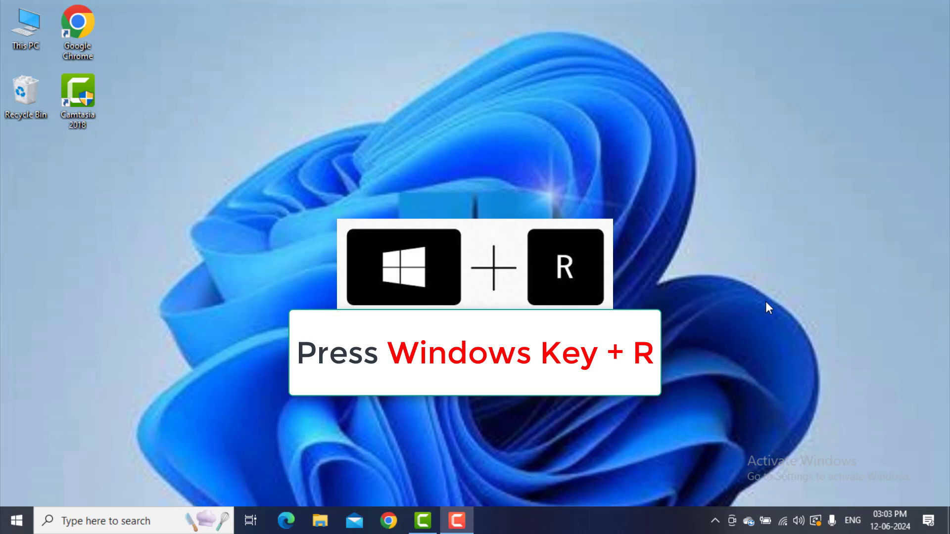
- Open the roaming application data folder by running the %appdata% command from the Run dialog
{"action": "key", "text": "super+r"}
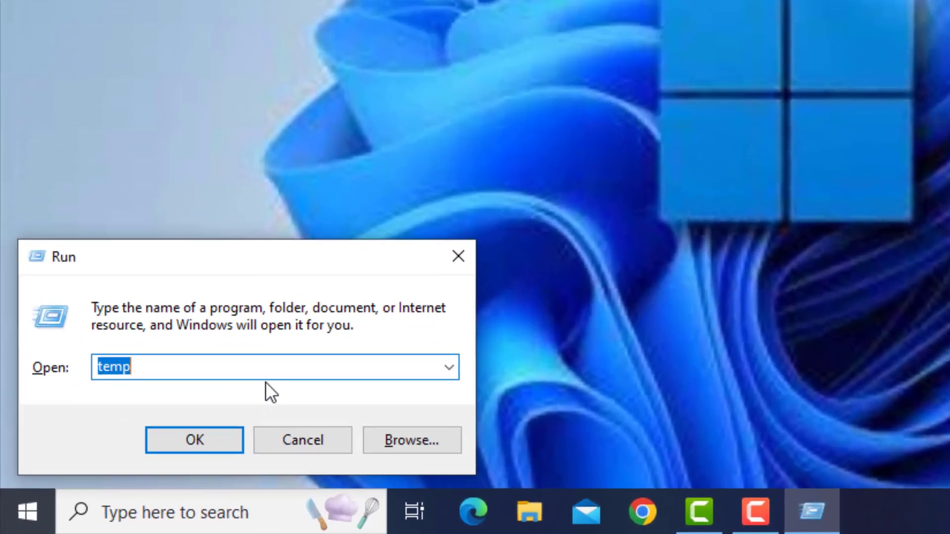
{"action": "key", "text": "BackSpace"}
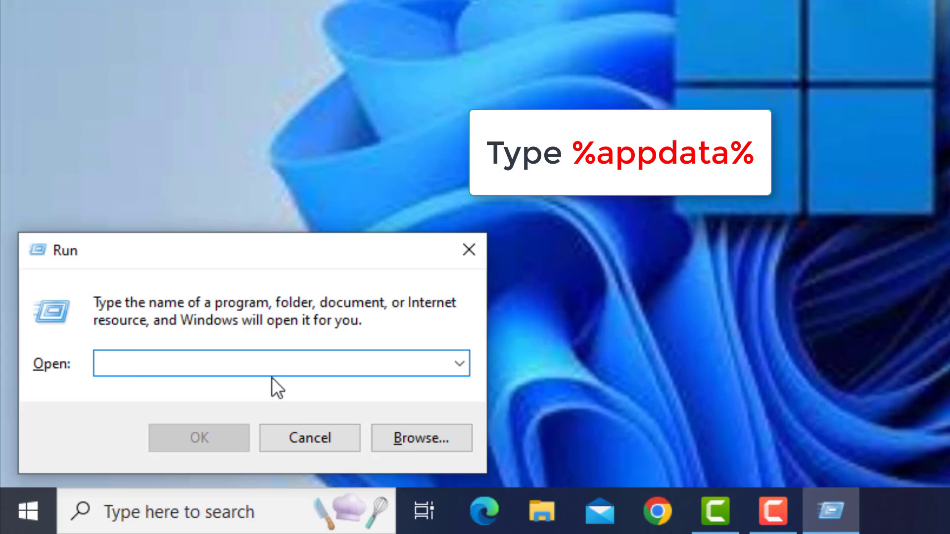
{"action": "type", "text": "$"}
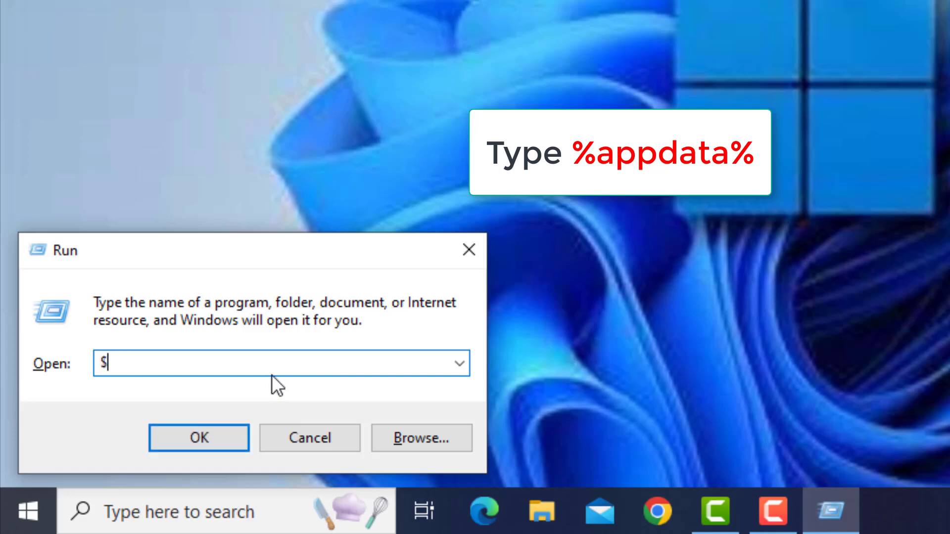
{"action": "key", "text": "BackSpace"}
{"action": "type", "text": "%"}
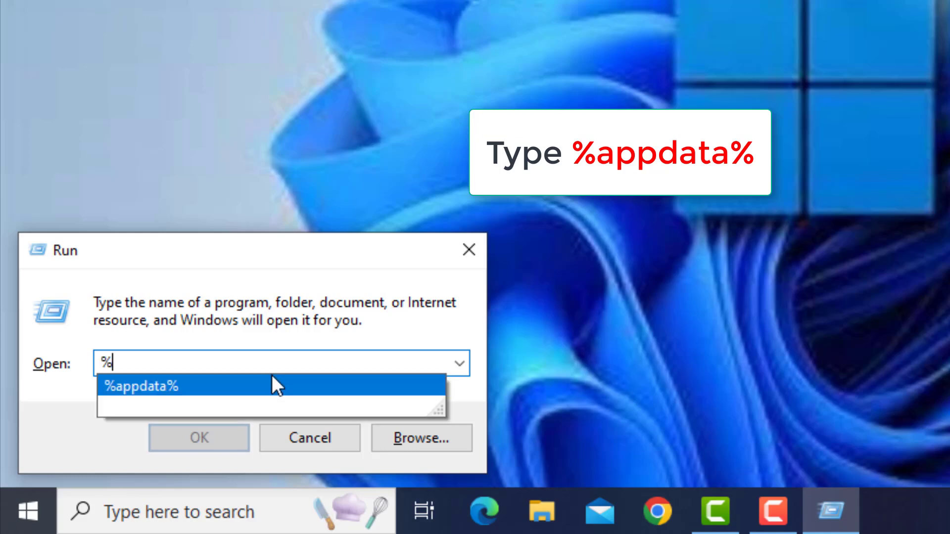
{"action": "type", "text": "app"}
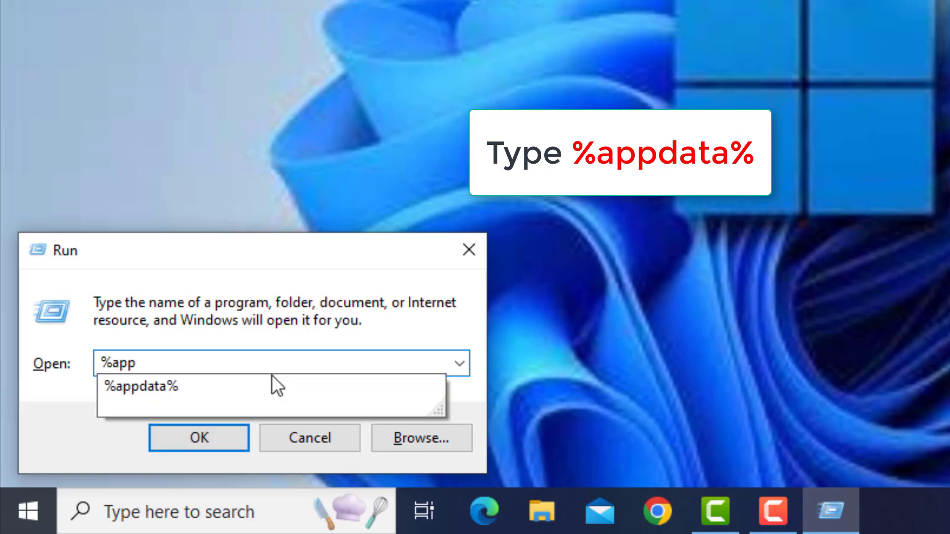
{"action": "type", "text": "data%"}
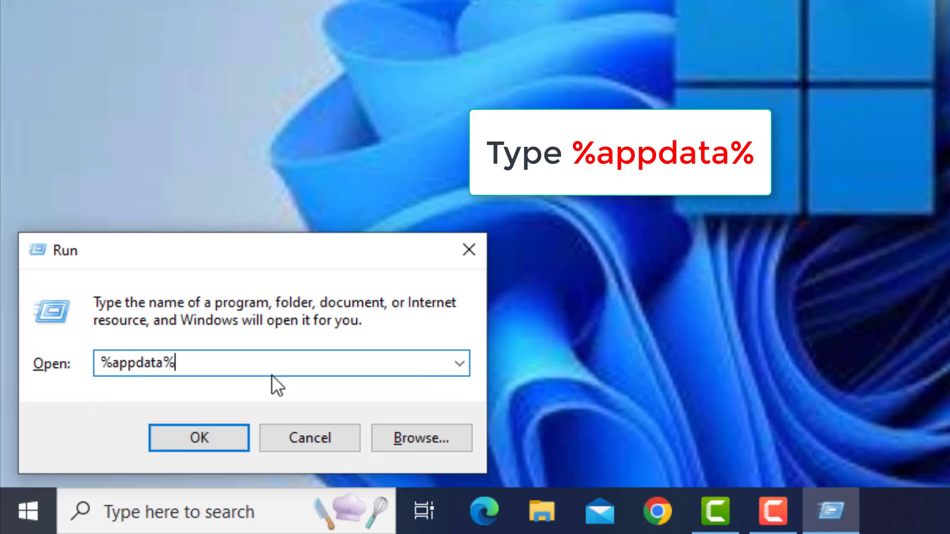
{"action": "left_click", "coordinate": [204, 441]}
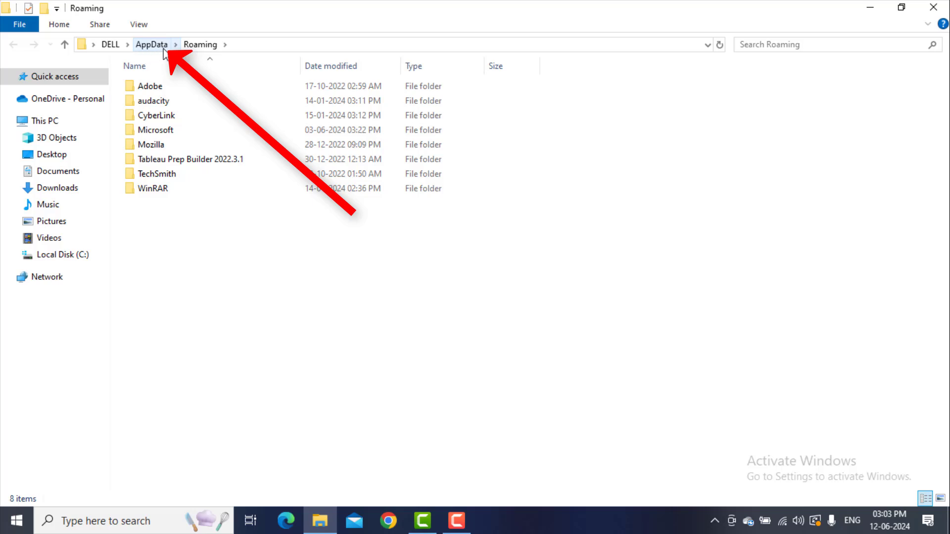
- Go to the Temp folder inside AppData > Local and select all of its contents for deletion
{"action": "left_click", "coordinate": [151, 44]}
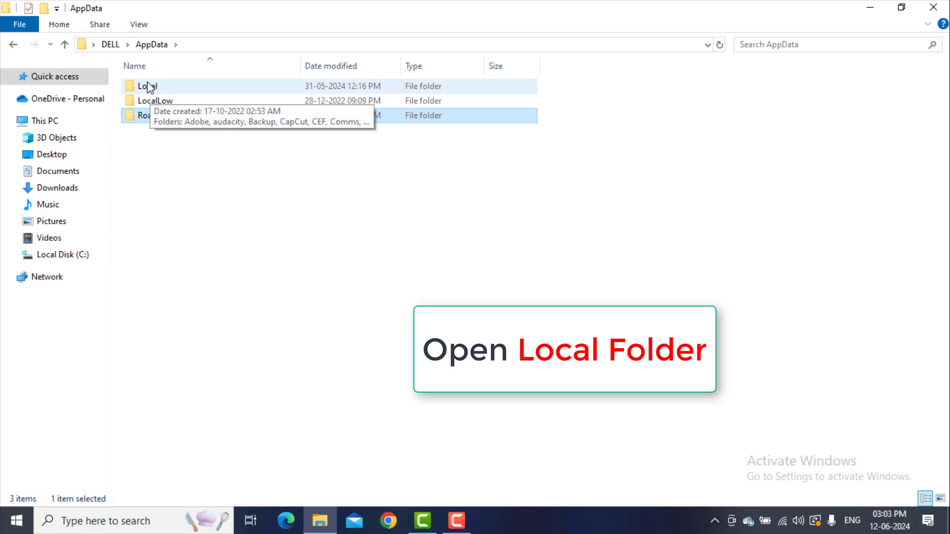
{"action": "double_click", "coordinate": [149, 87]}
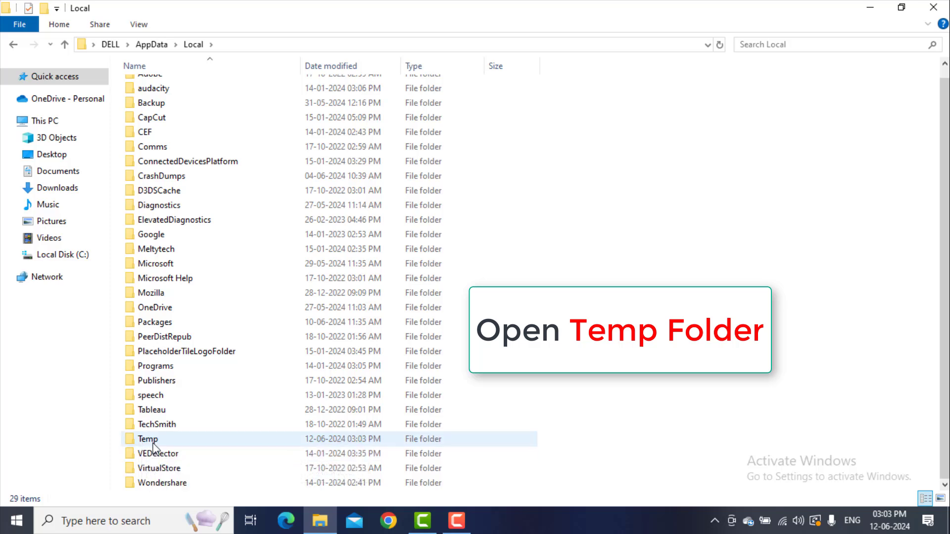
{"action": "double_click", "coordinate": [154, 443]}
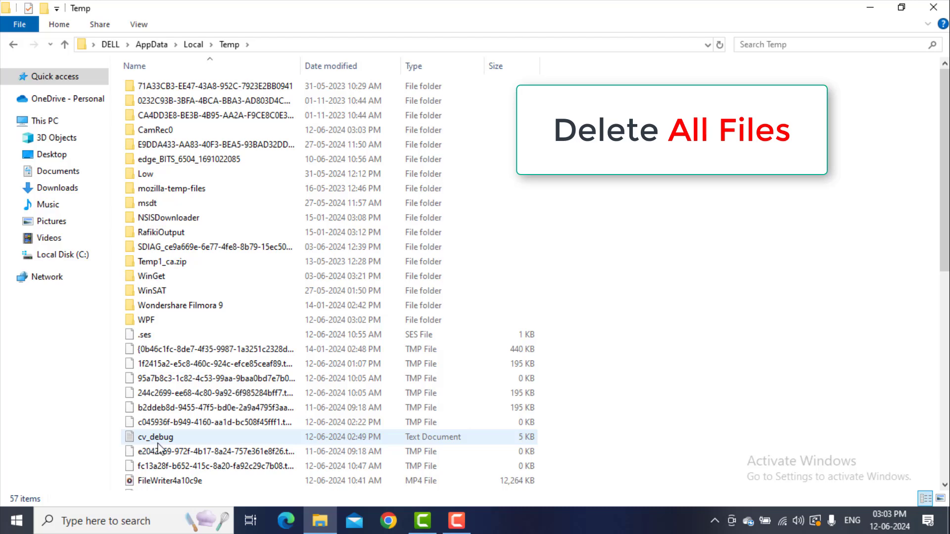
{"action": "key", "text": "ctrl+a"}
{"action": "right_click", "coordinate": [218, 199]}
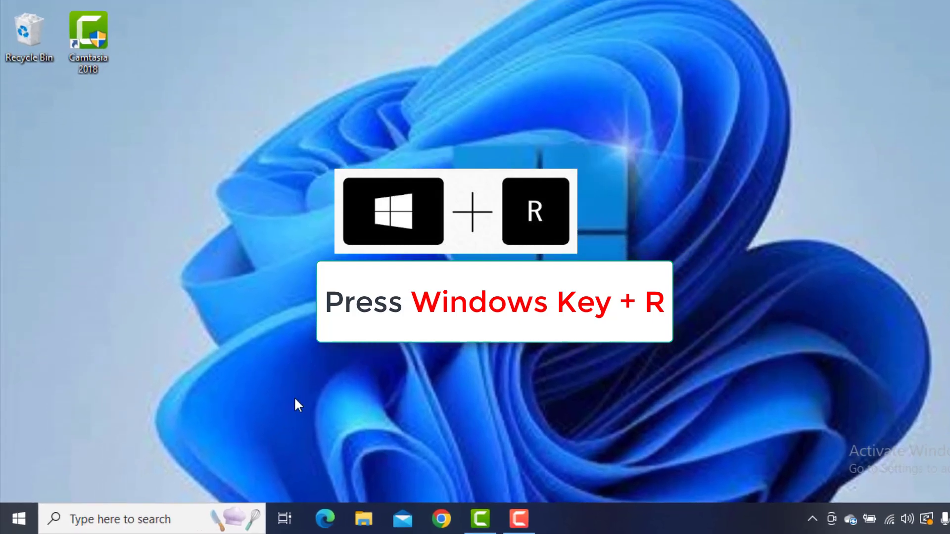
- Open the Windows Temp folder with the Run command temp and select all of its contents for deletion
{"action": "key", "text": "super+r"}
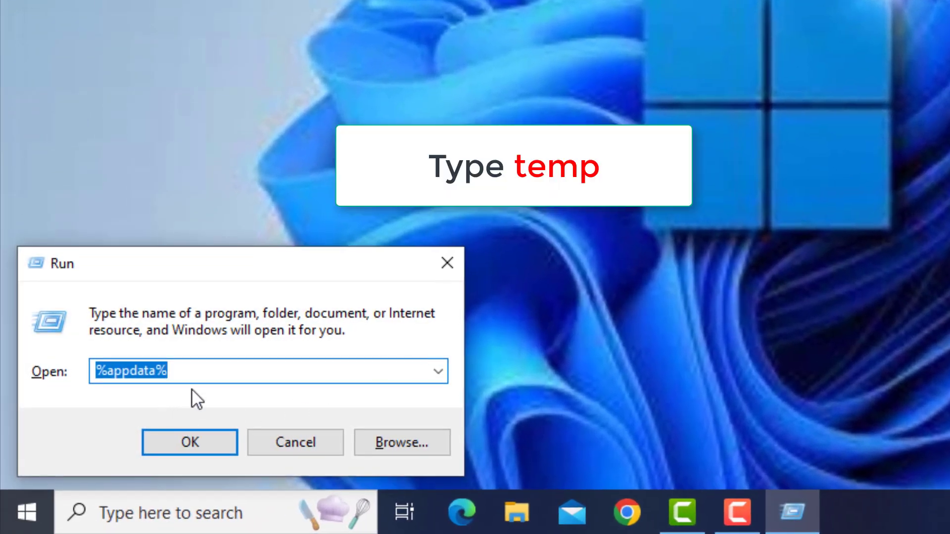
{"action": "key", "text": "BackSpace"}
{"action": "type", "text": "tem"}
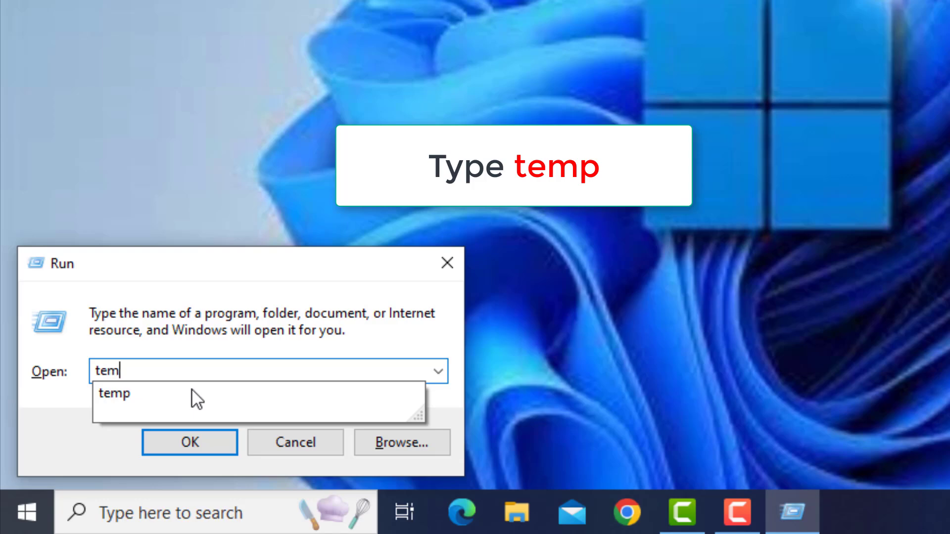
{"action": "type", "text": "p"}
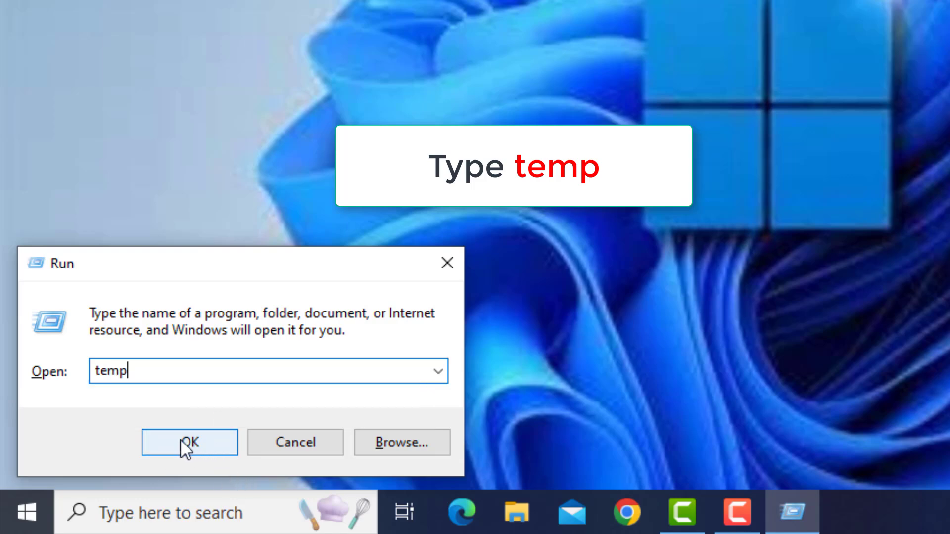
{"action": "left_click", "coordinate": [200, 444]}
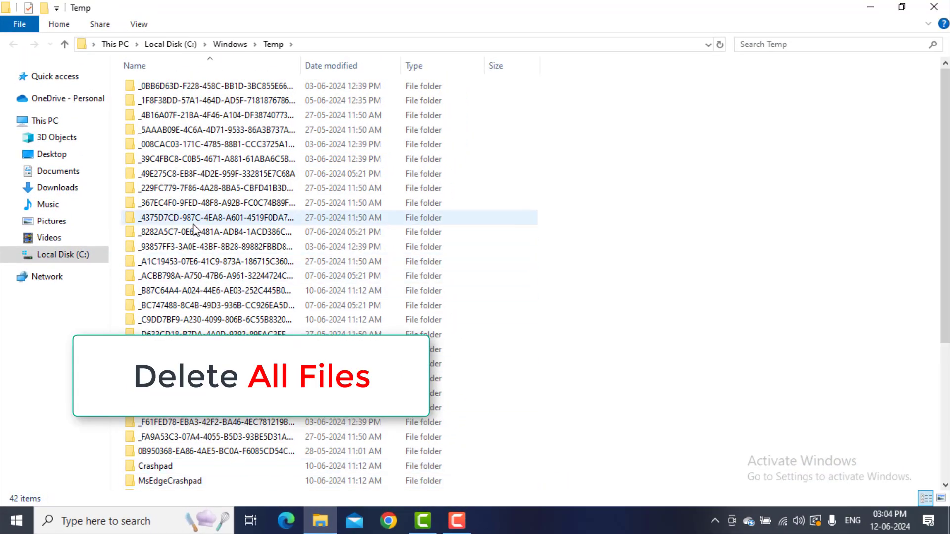
{"action": "key", "text": "ctrl+a"}
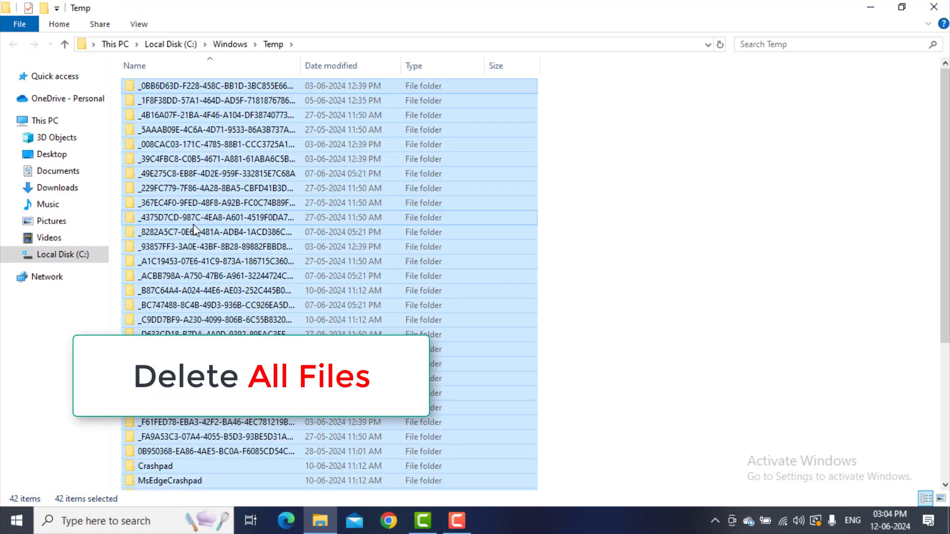
{"action": "right_click", "coordinate": [222, 97]}
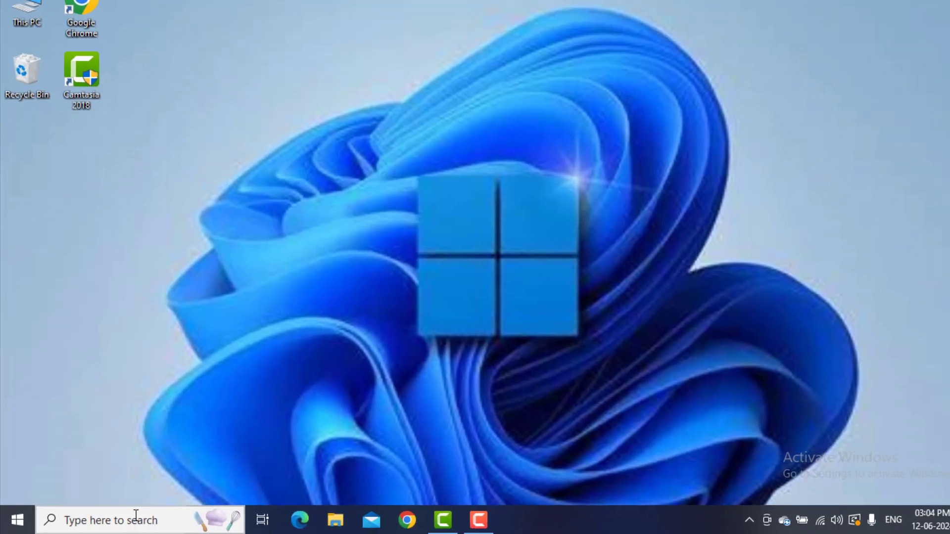
- Search Windows for "Check for updates" and open that system settings page
{"action": "left_click", "coordinate": [129, 517]}
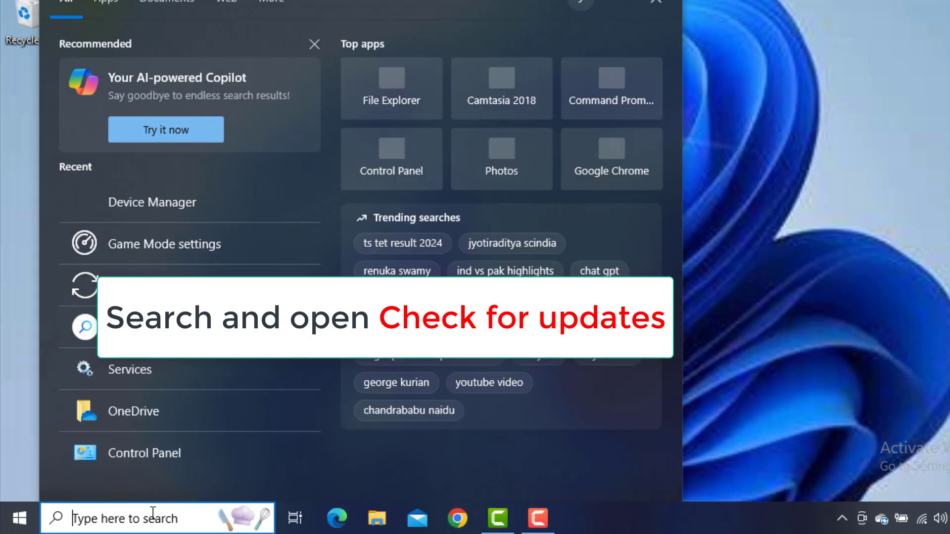
{"action": "type", "text": "Cg"}
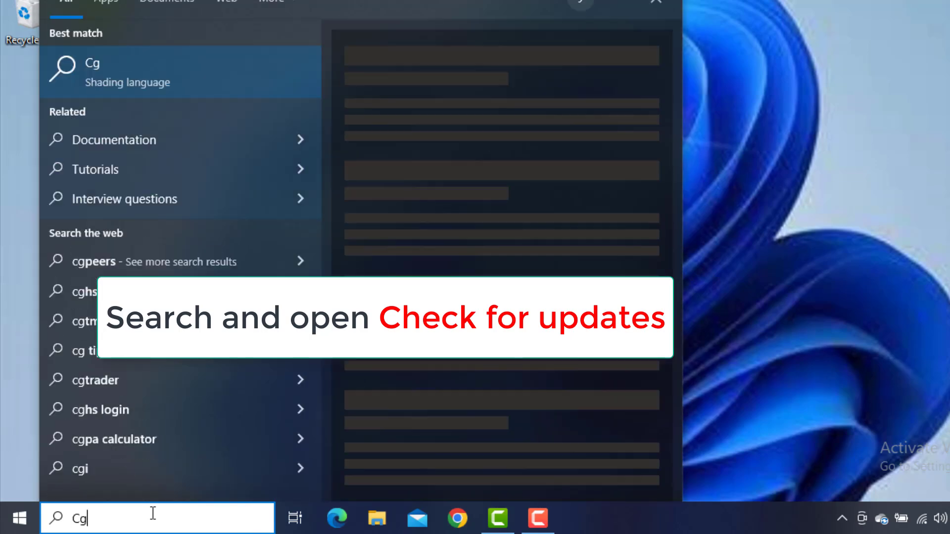
{"action": "key", "text": "BackSpace"}
{"action": "type", "text": "hec"}
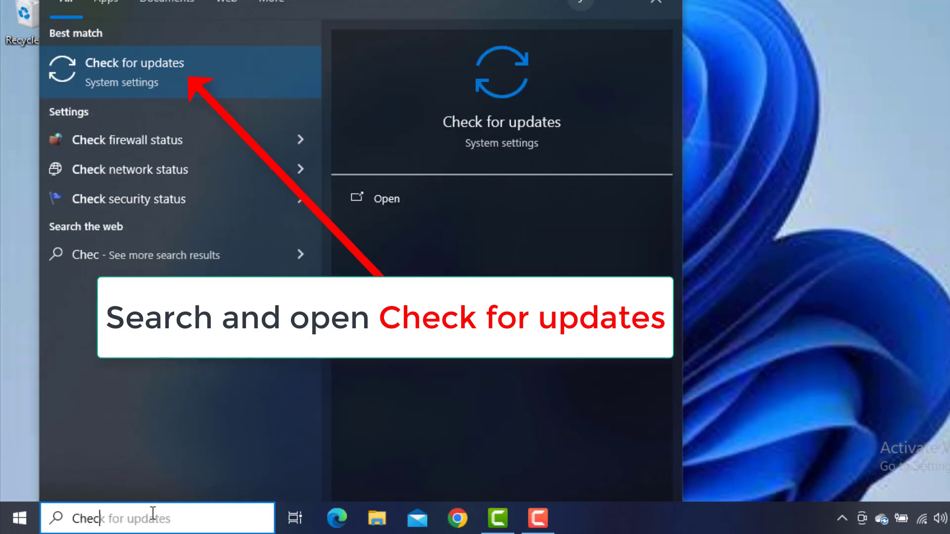
{"action": "type", "text": "k fo"}
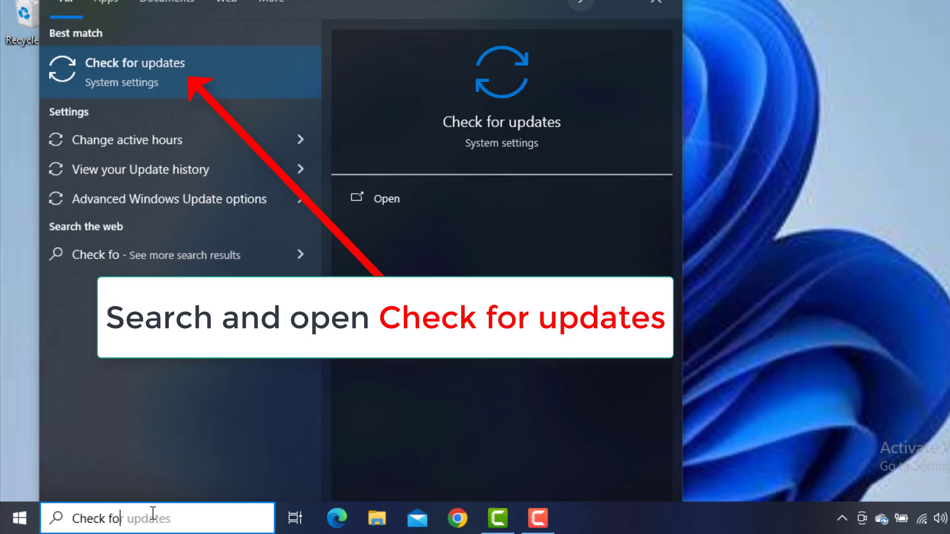
{"action": "type", "text": "r up"}
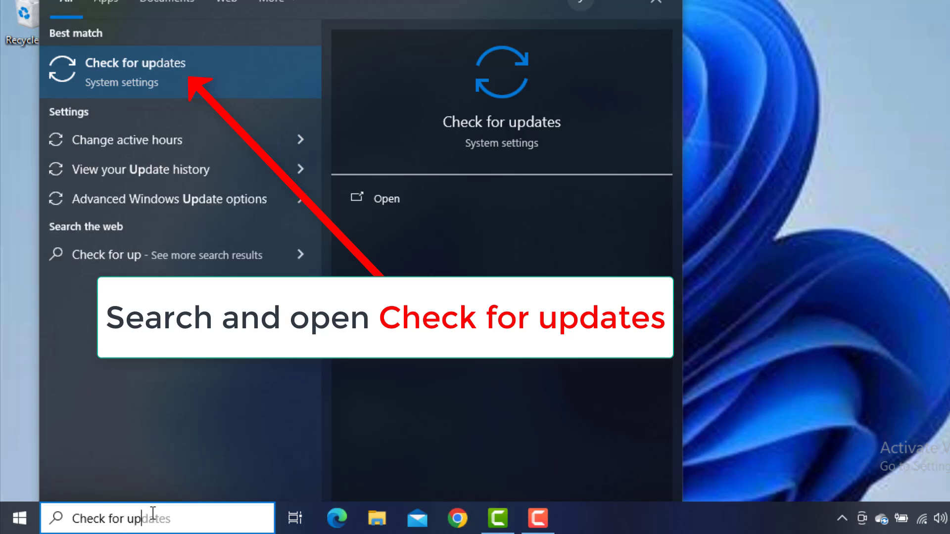
{"action": "type", "text": "dates"}
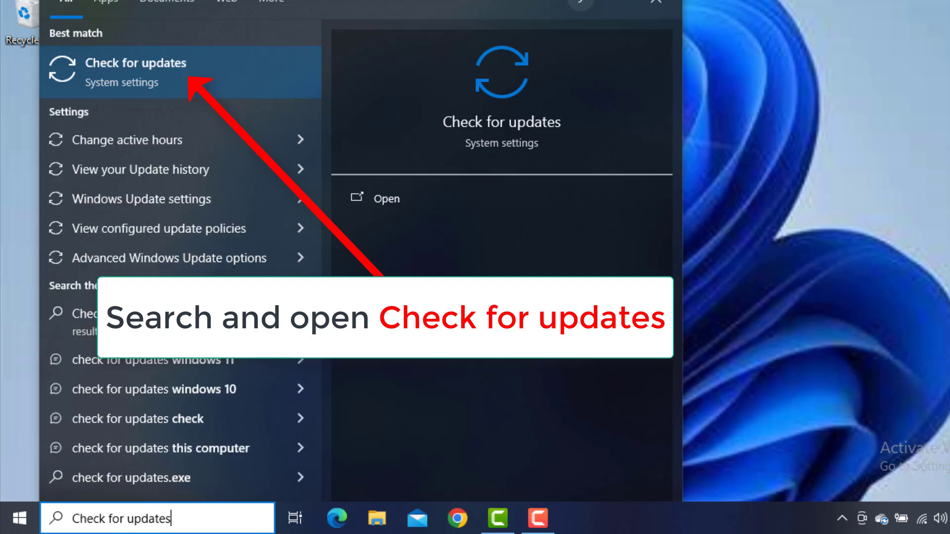
{"action": "left_click", "coordinate": [148, 67]}
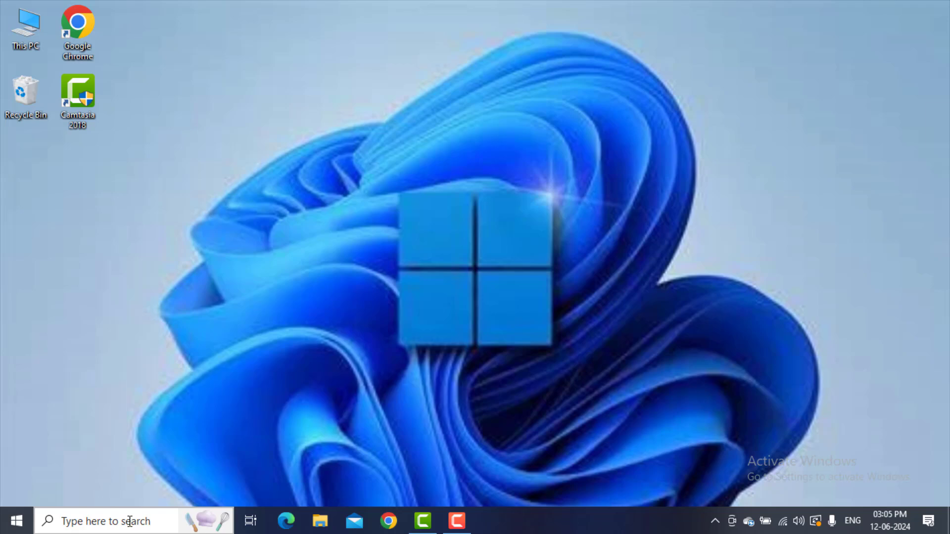
- Find and open the Game Mode settings through Windows search, turn Game Mode on and close Settings
{"action": "left_click", "coordinate": [130, 522]}
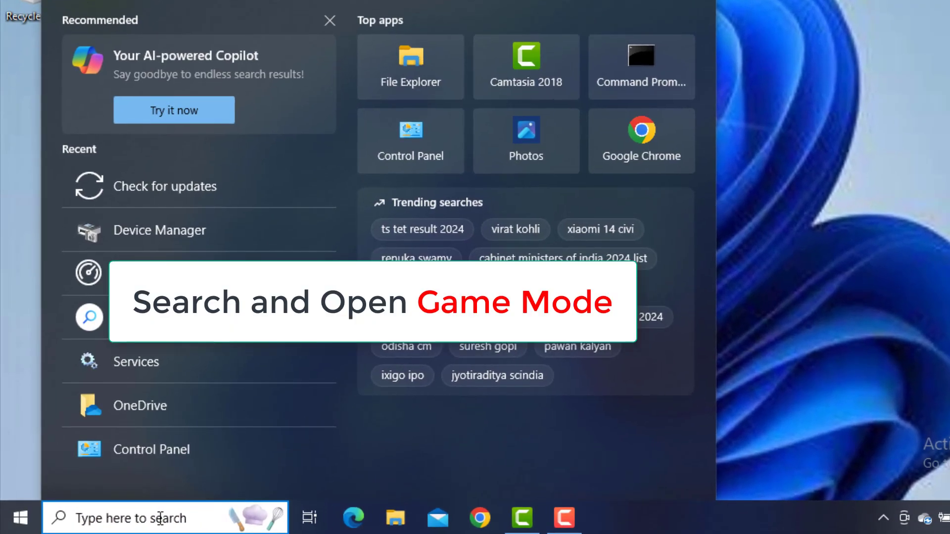
{"action": "type", "text": "Ga"}
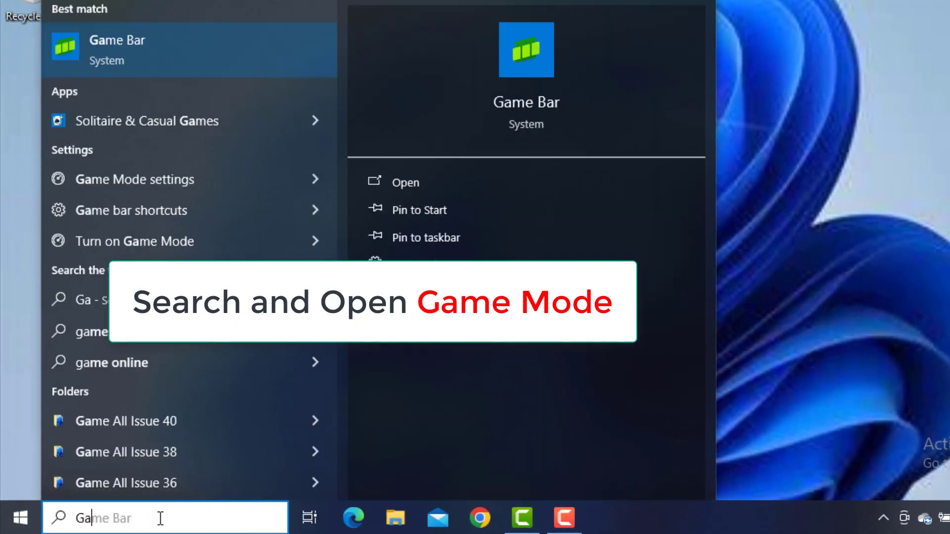
{"action": "type", "text": "me mo"}
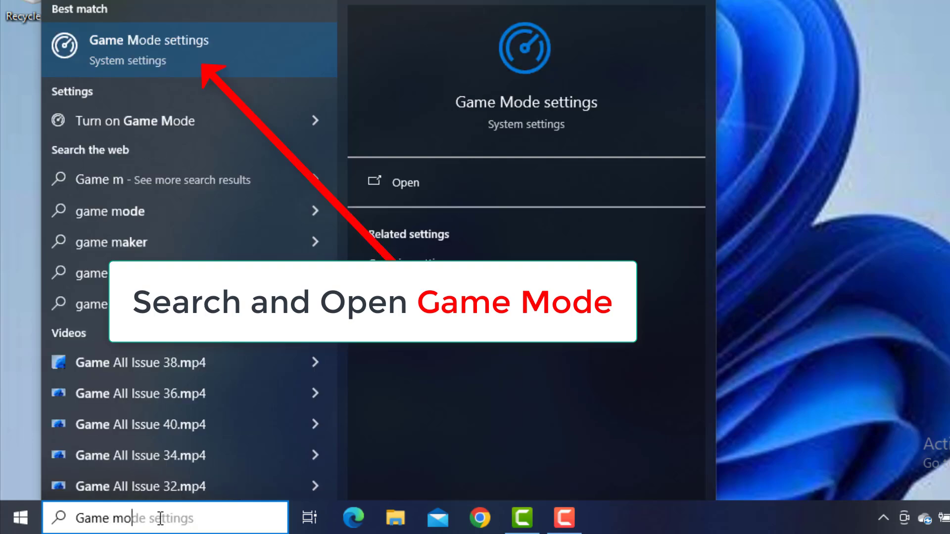
{"action": "type", "text": "de"}
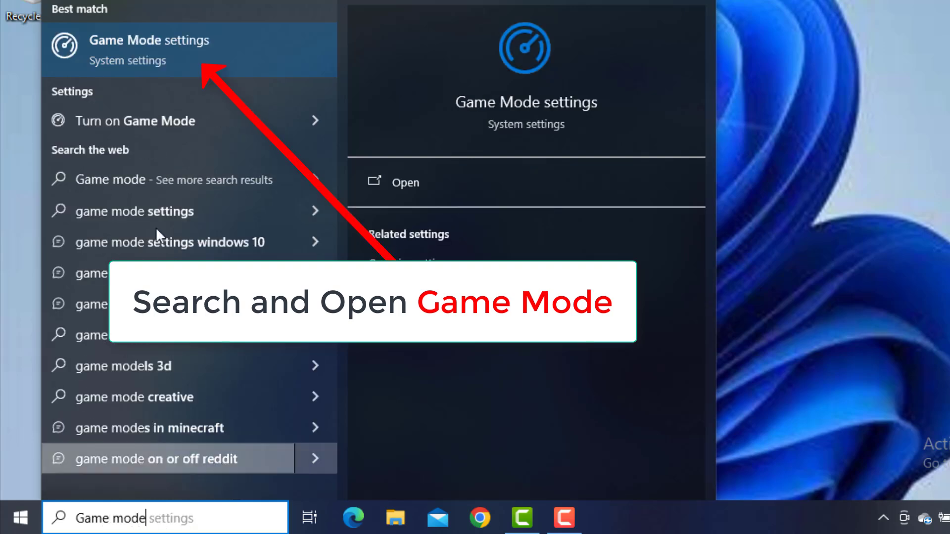
{"action": "left_click", "coordinate": [177, 45]}
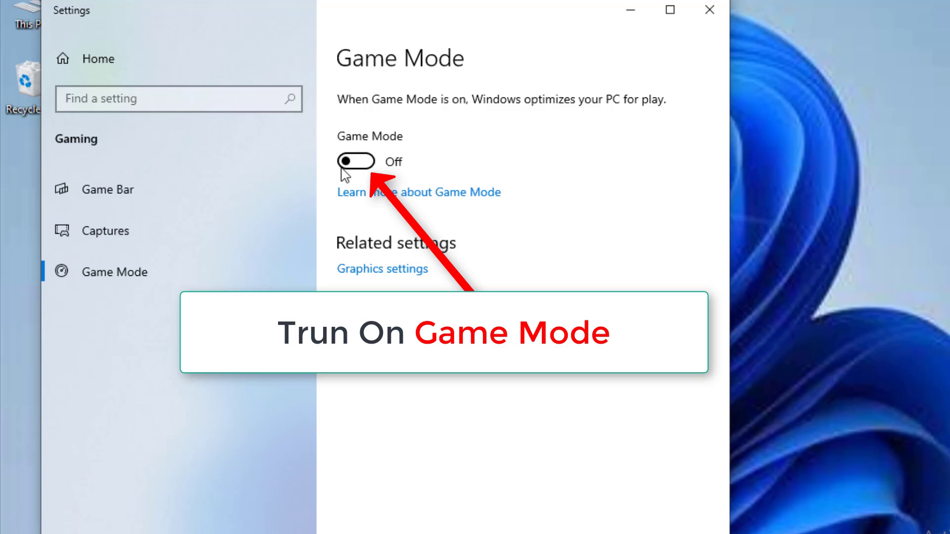
{"action": "left_click", "coordinate": [371, 164]}
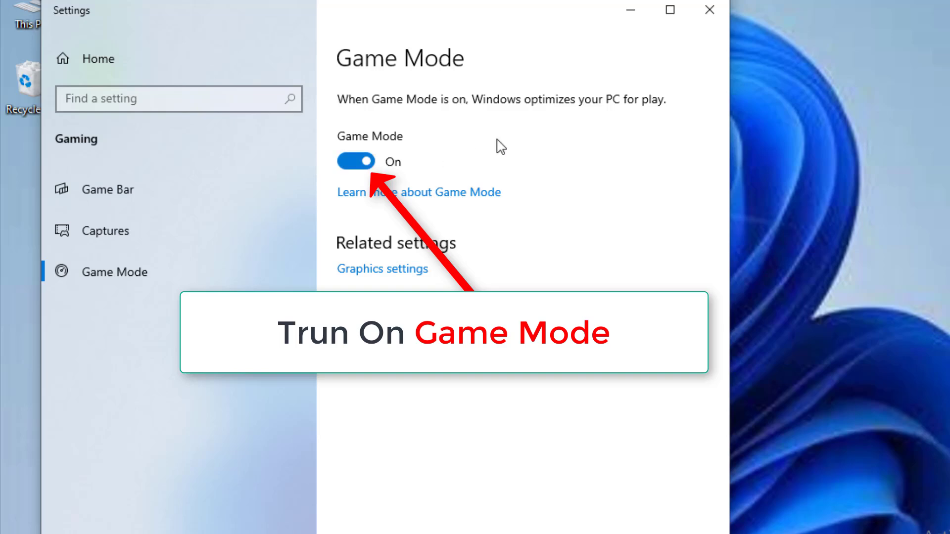
{"action": "left_click", "coordinate": [709, 9]}
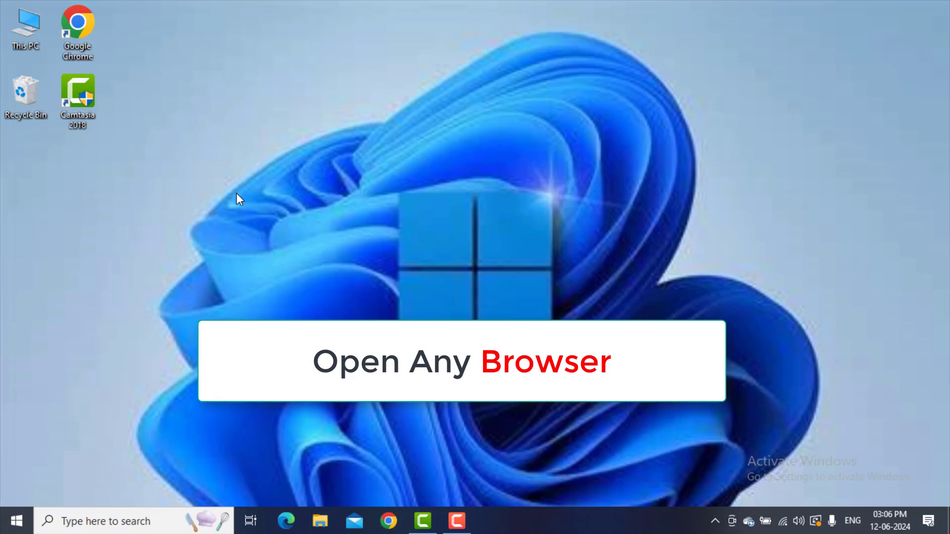
- Open Google Chrome from the desktop and search Google for "DirectX Setup"
{"action": "double_click", "coordinate": [79, 47]}
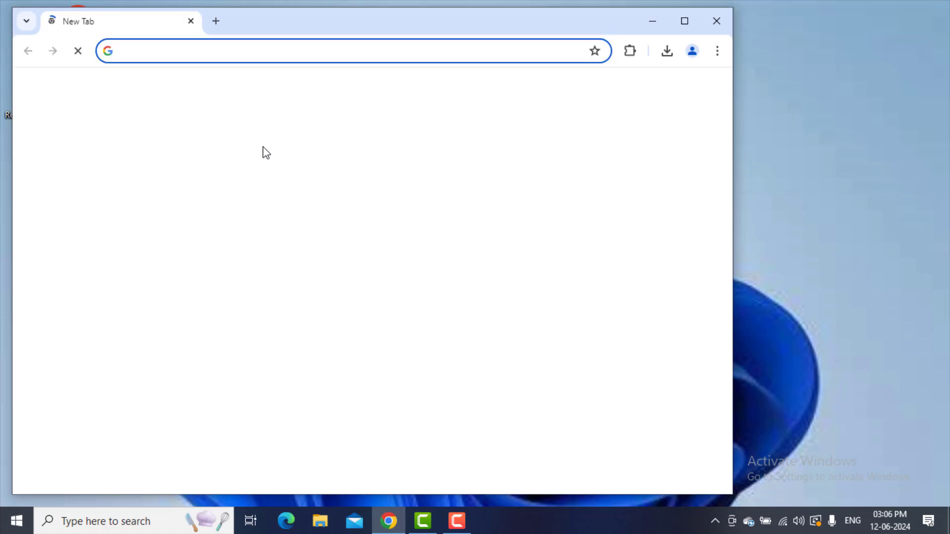
{"action": "left_click", "coordinate": [276, 279]}
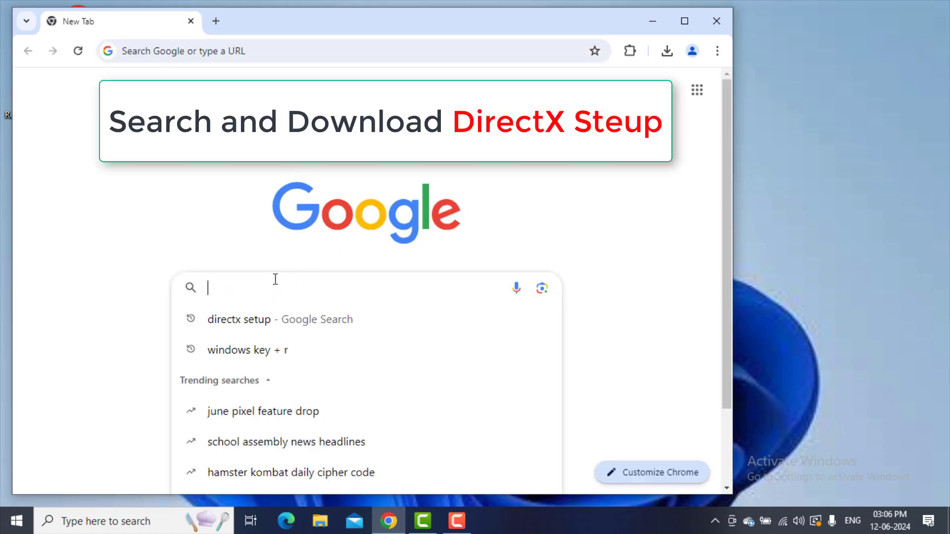
{"action": "type", "text": "D"}
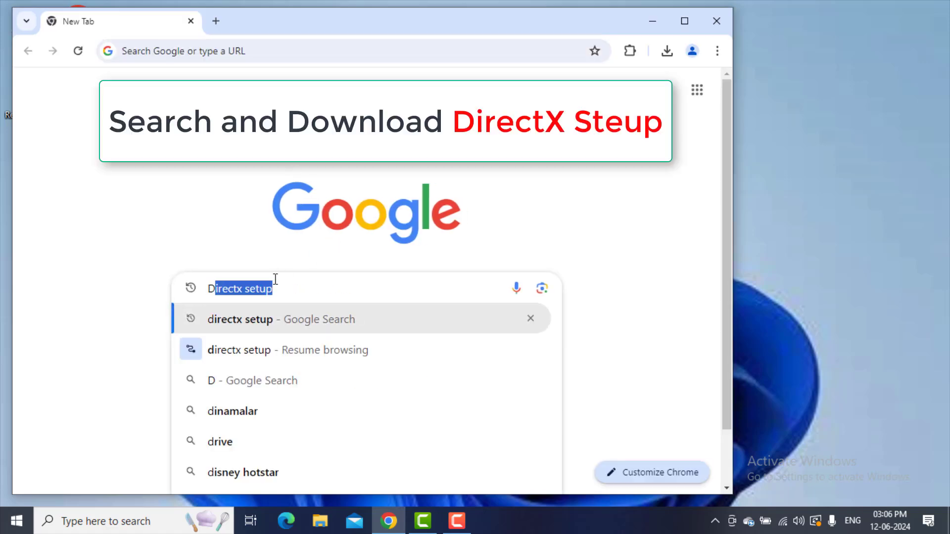
{"action": "type", "text": "irec"}
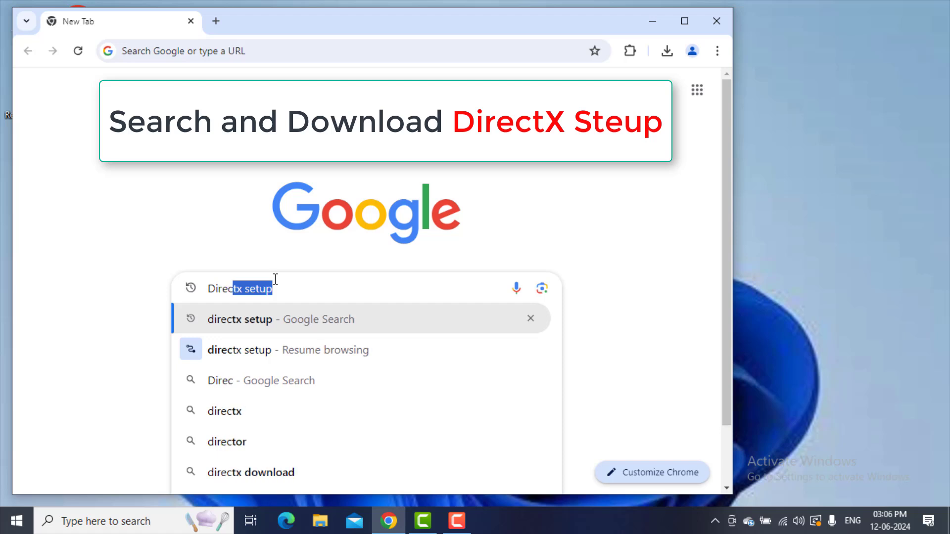
{"action": "type", "text": "tX "}
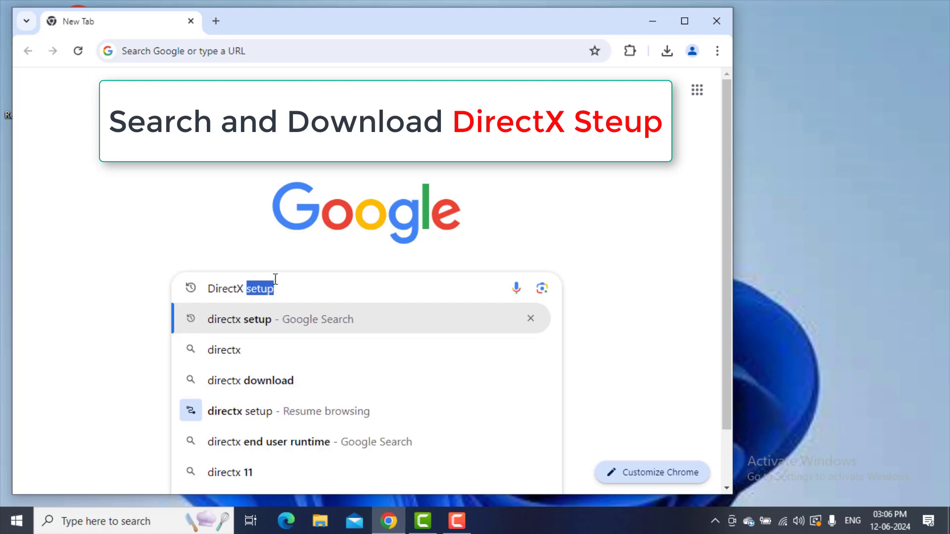
{"action": "type", "text": "Set"}
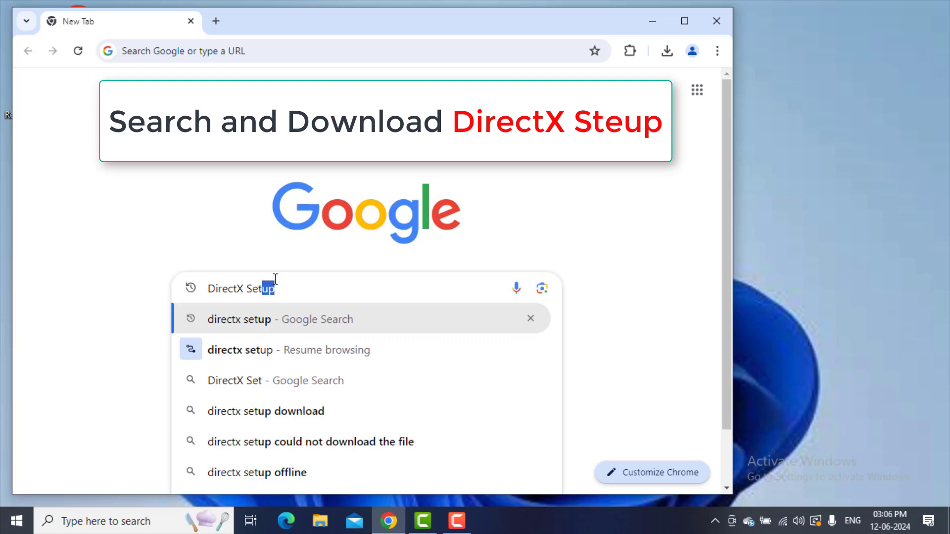
{"action": "type", "text": "up"}
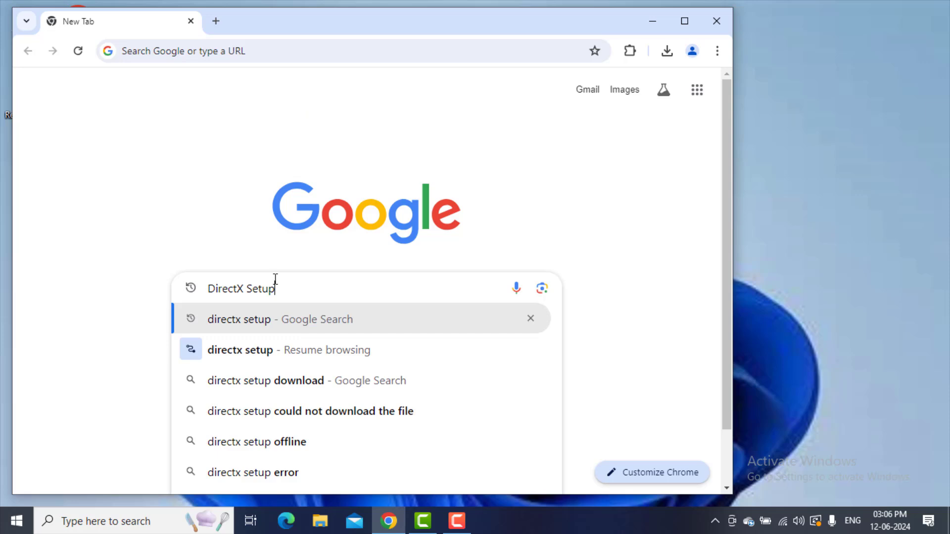
{"action": "key", "text": "Return"}
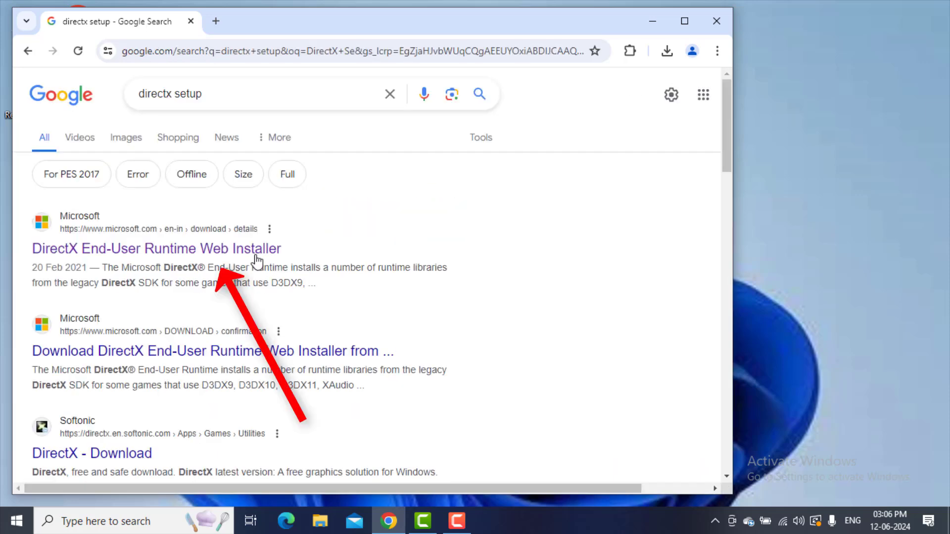
- Download and launch dxwebsetup.exe from Microsoft's DirectX End-User Runtime Web Installer page, and close the browser
{"action": "left_click", "coordinate": [210, 256]}
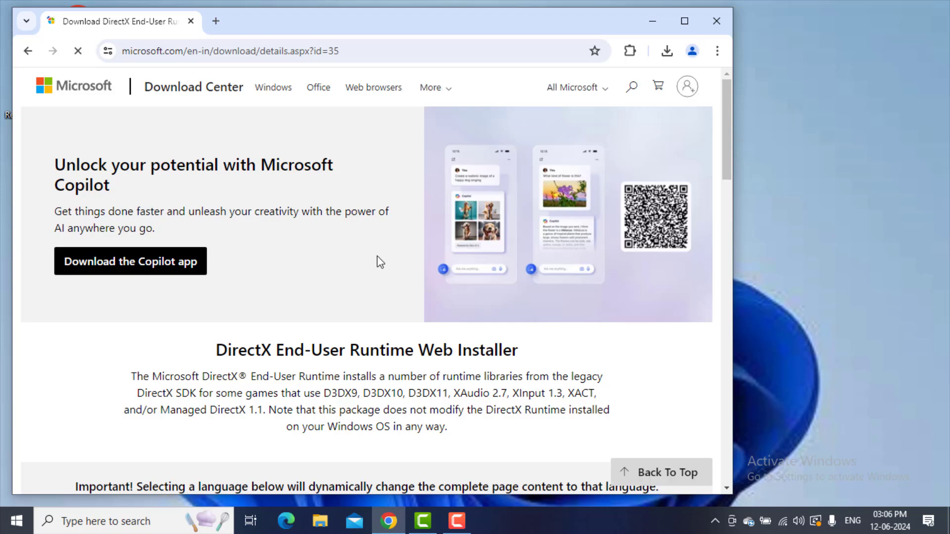
{"action": "scroll", "coordinate": [377, 256], "scroll_direction": "down", "scroll_amount": 10}
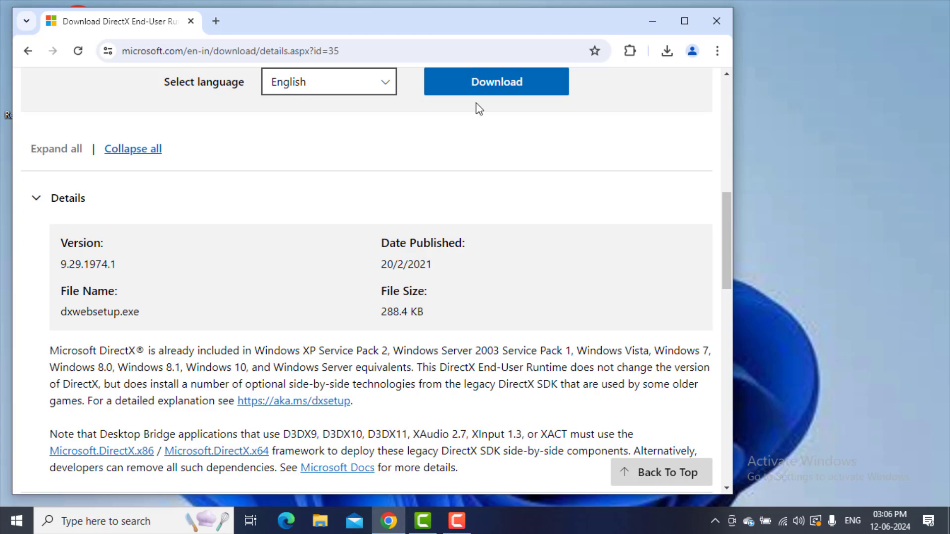
{"action": "scroll", "coordinate": [476, 103], "scroll_direction": "up", "scroll_amount": 1}
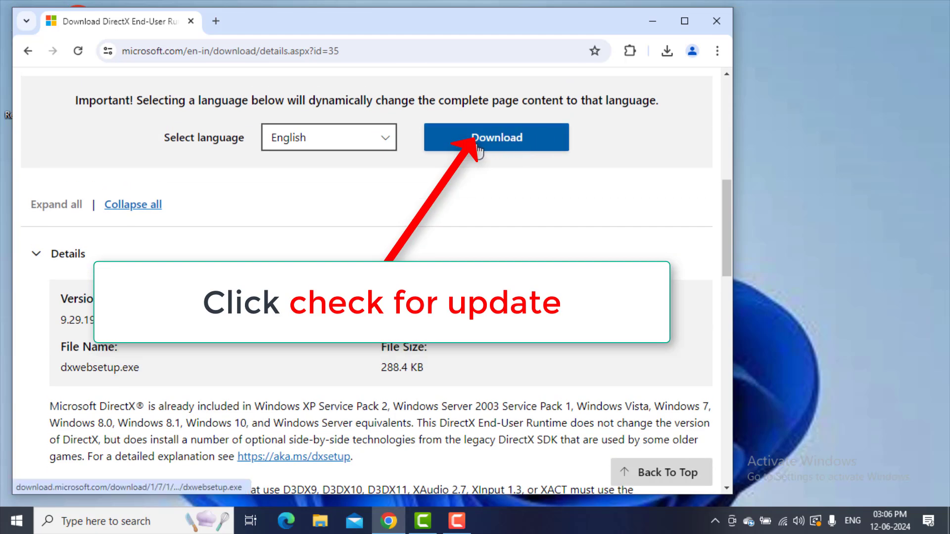
{"action": "left_click", "coordinate": [523, 145]}
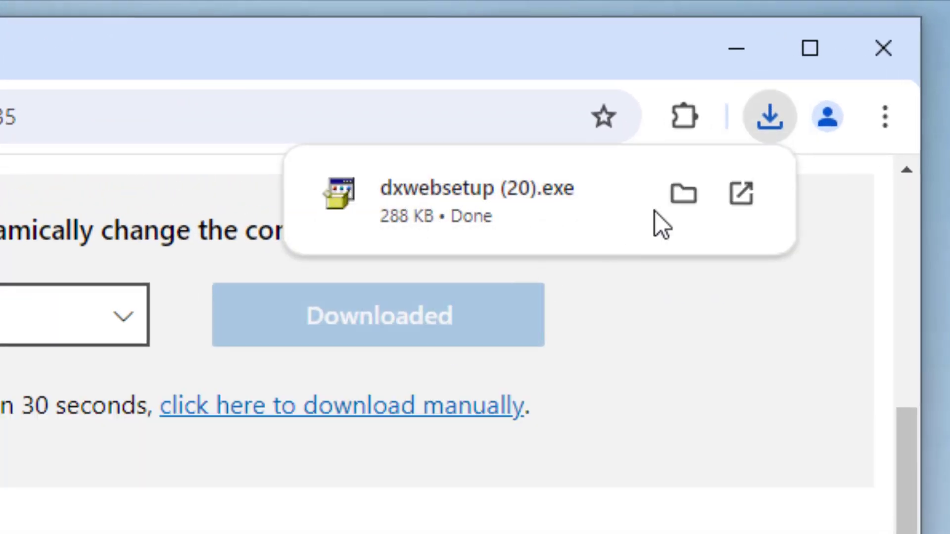
{"action": "mouse_move", "coordinate": [497, 227]}
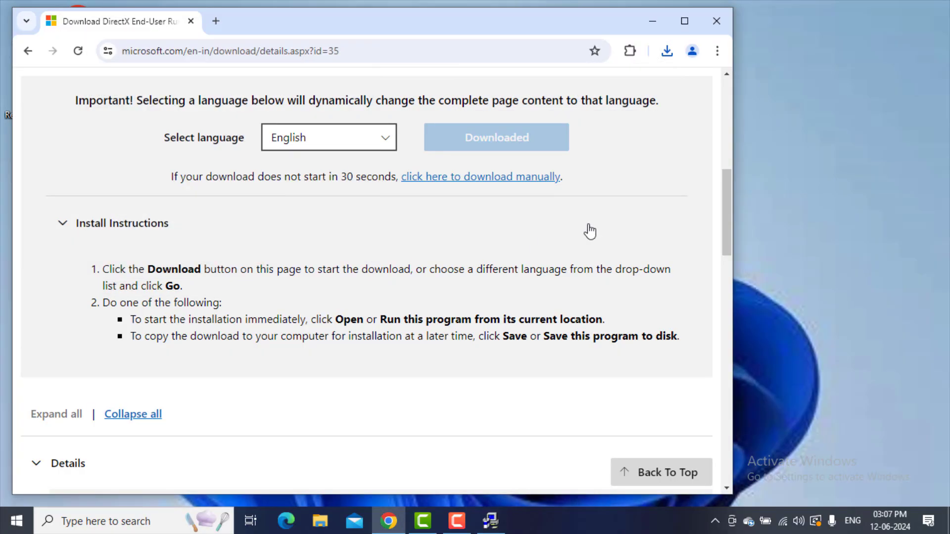
{"action": "left_click", "coordinate": [715, 21]}
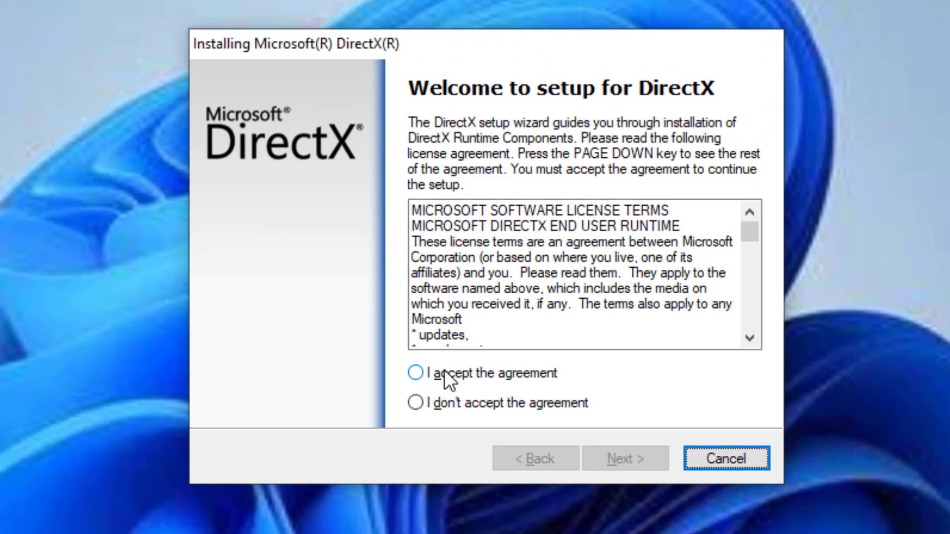
- Accept the DirectX license agreement, keep the Install the Bing Bar option enabled, and complete the setup wizard
{"action": "left_click", "coordinate": [444, 370]}
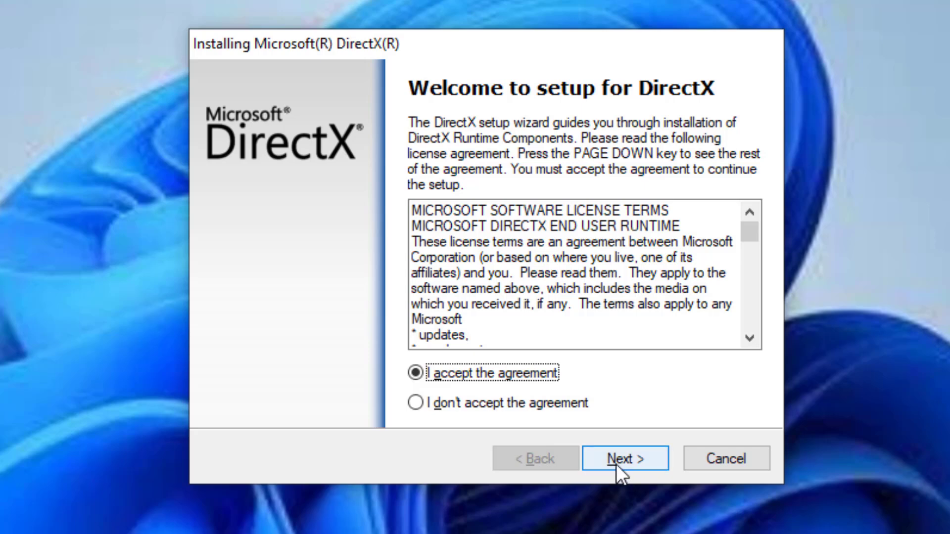
{"action": "left_click", "coordinate": [642, 464]}
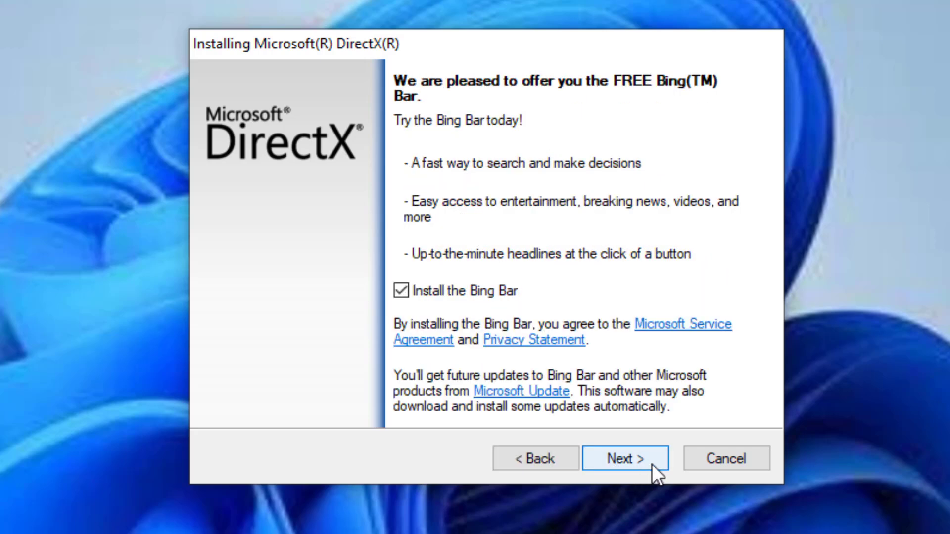
{"action": "left_click", "coordinate": [652, 464]}
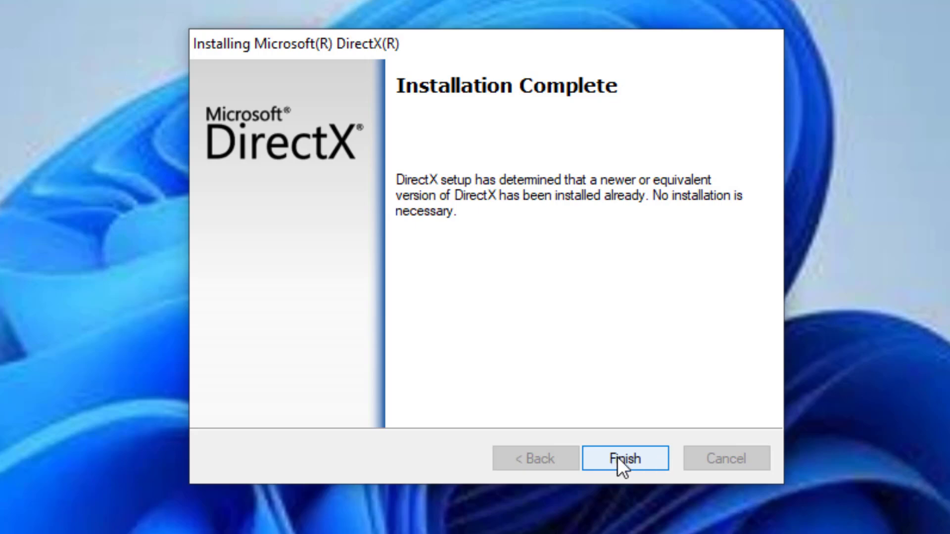
{"action": "left_click", "coordinate": [640, 462]}
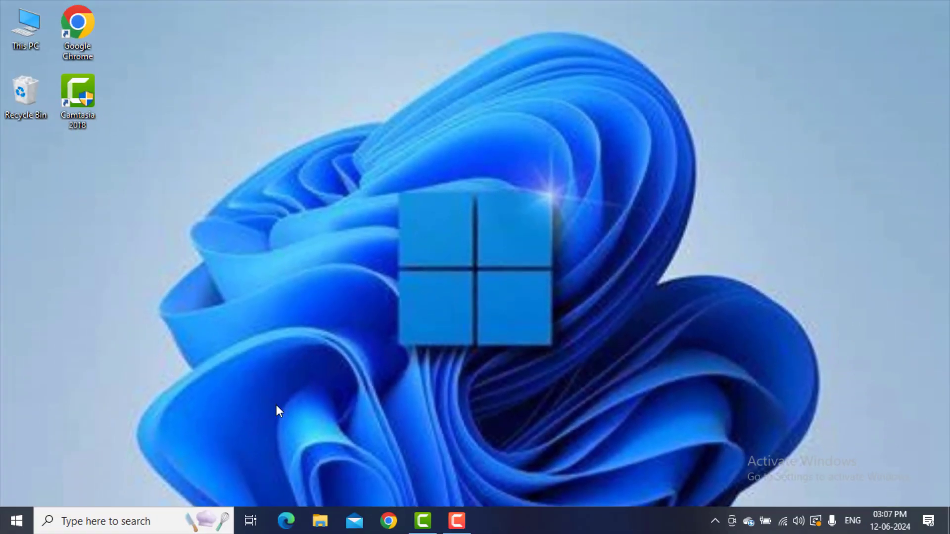
- Search Windows for "Device Manager" and open it
{"action": "left_click", "coordinate": [98, 520]}
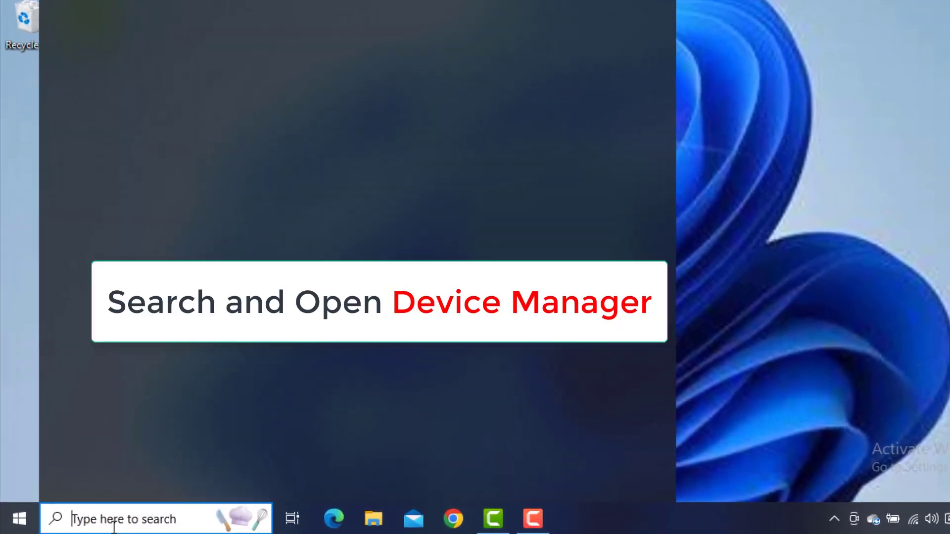
{"action": "type", "text": "De"}
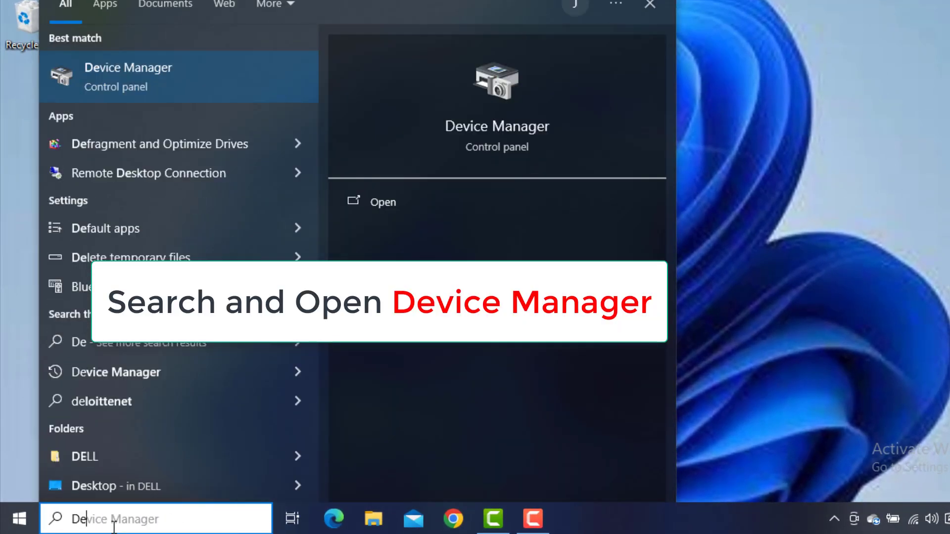
{"action": "type", "text": "vice "}
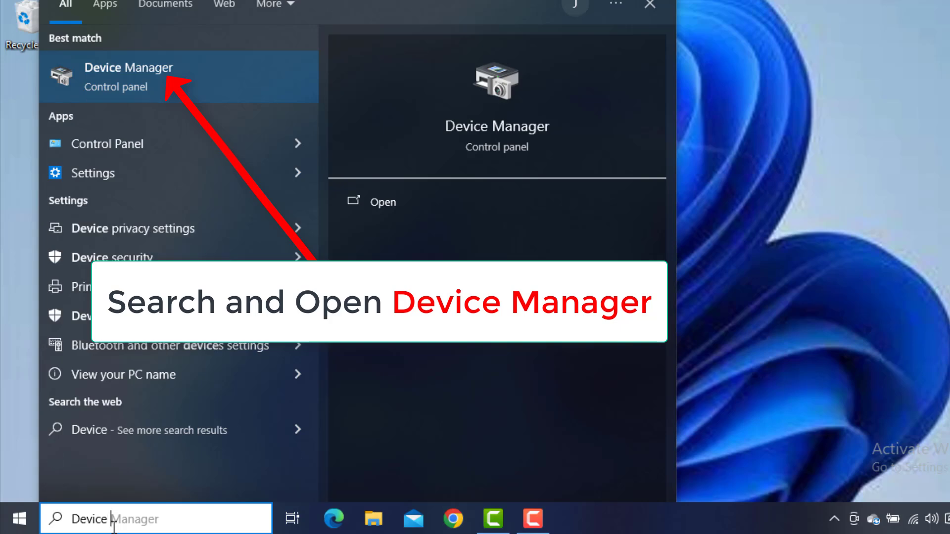
{"action": "type", "text": "Ma"}
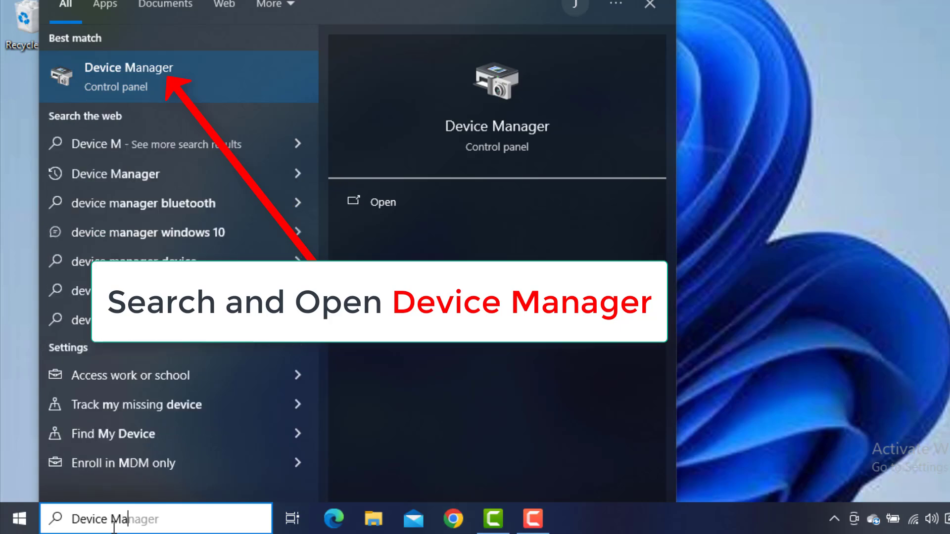
{"action": "type", "text": "nager"}
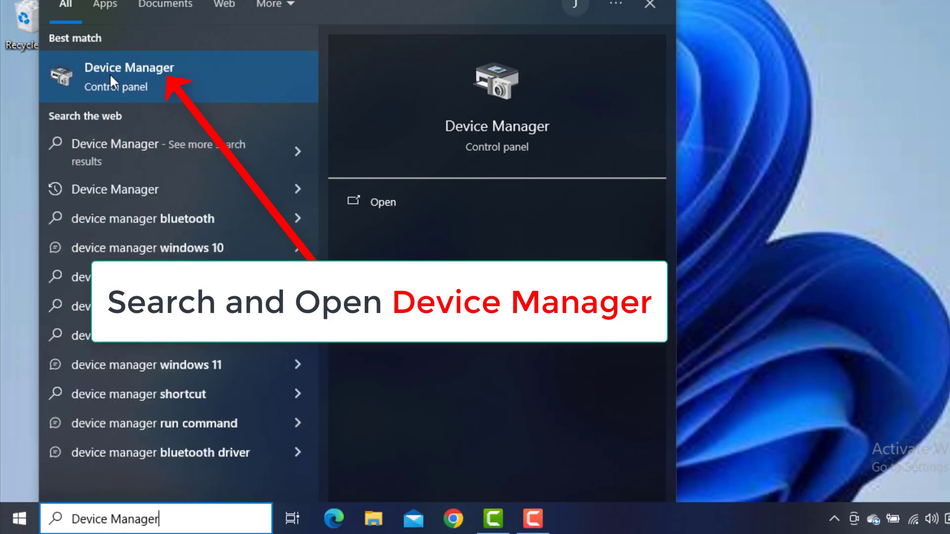
{"action": "left_click", "coordinate": [173, 72]}
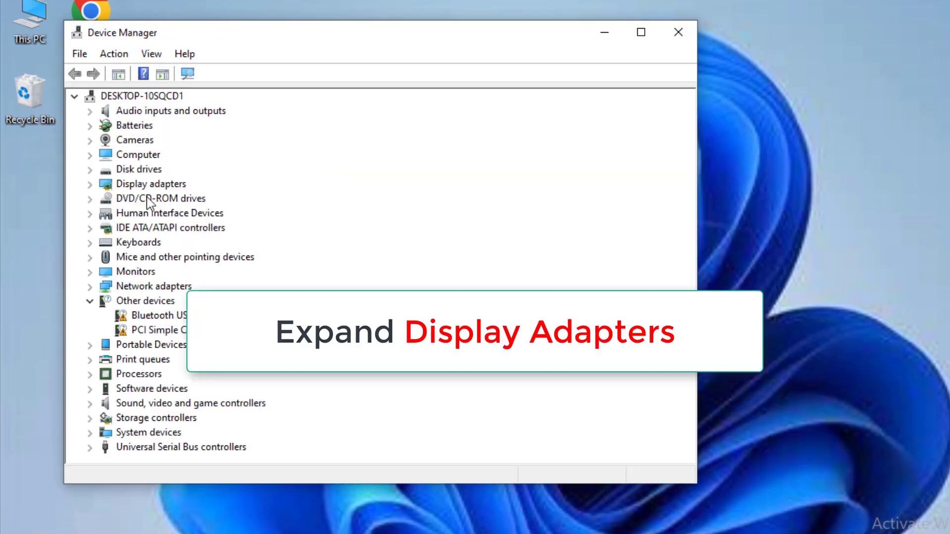
- Update the display adapter's driver manually, installing Intel(R) HD Graphics 3000 from the list of drivers available on the computer
{"action": "left_click", "coordinate": [90, 185]}
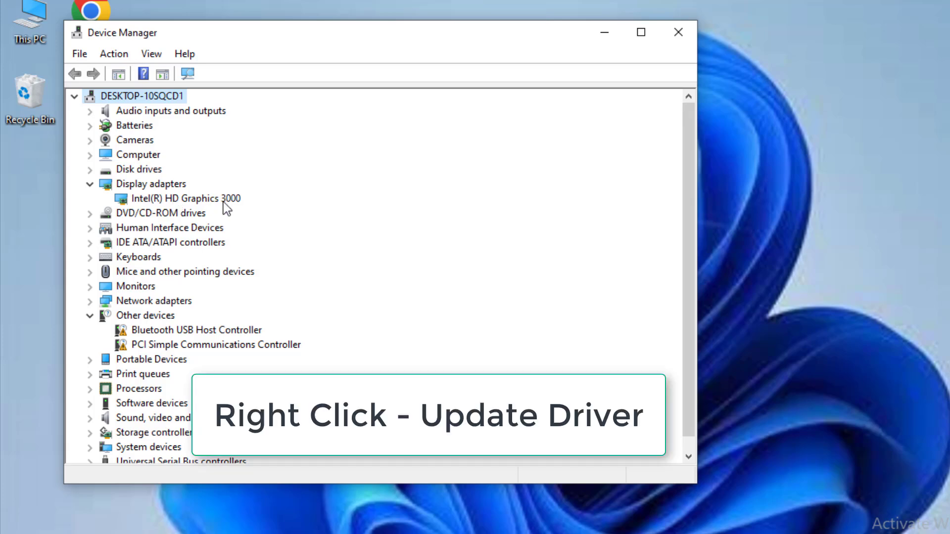
{"action": "right_click", "coordinate": [215, 200]}
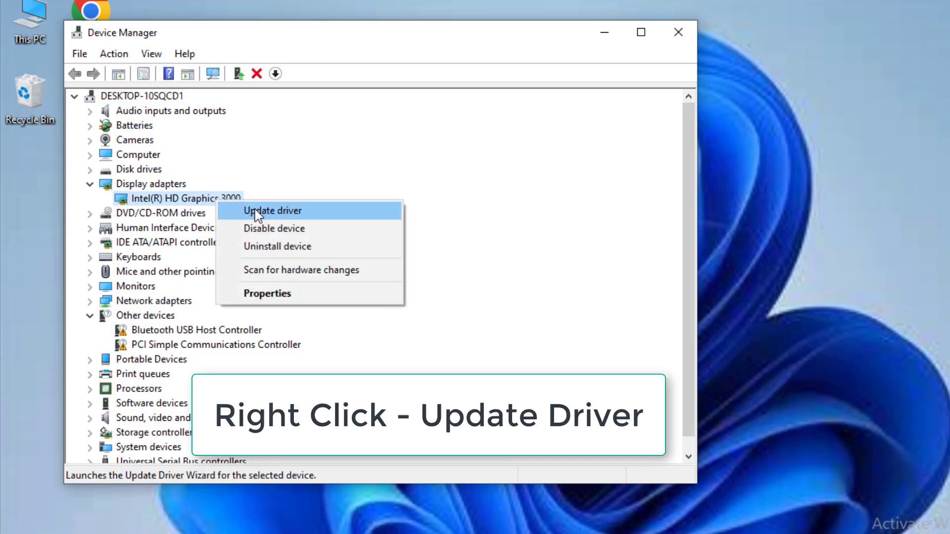
{"action": "left_click", "coordinate": [318, 211]}
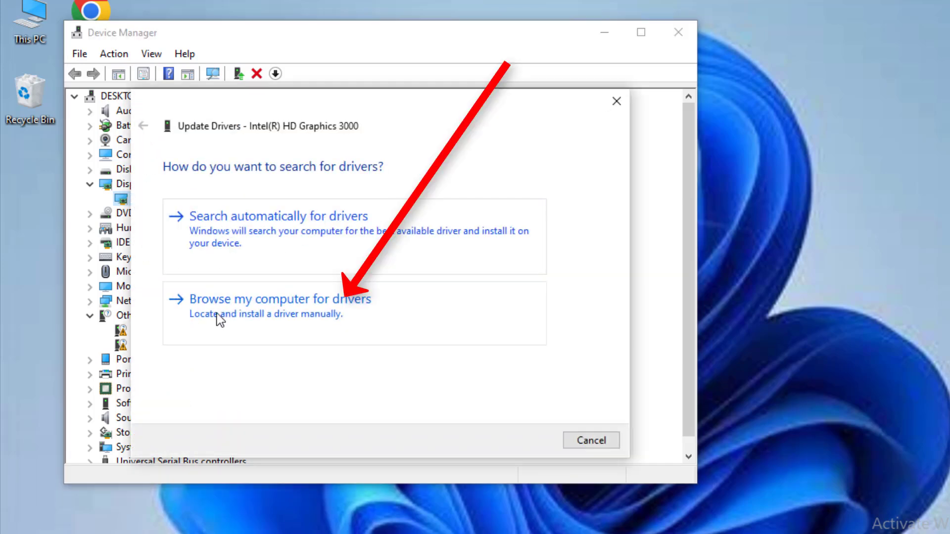
{"action": "left_click", "coordinate": [327, 305]}
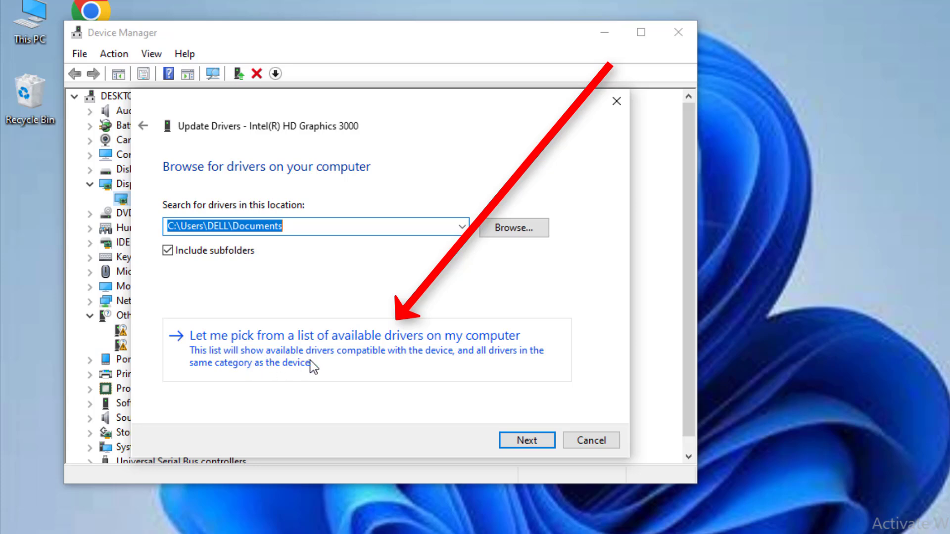
{"action": "left_click", "coordinate": [341, 353]}
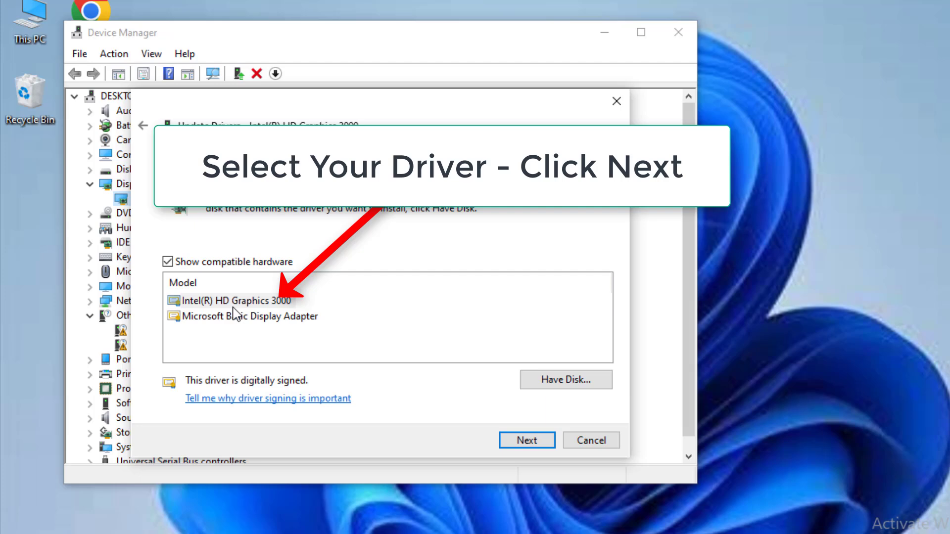
{"action": "left_click", "coordinate": [261, 305]}
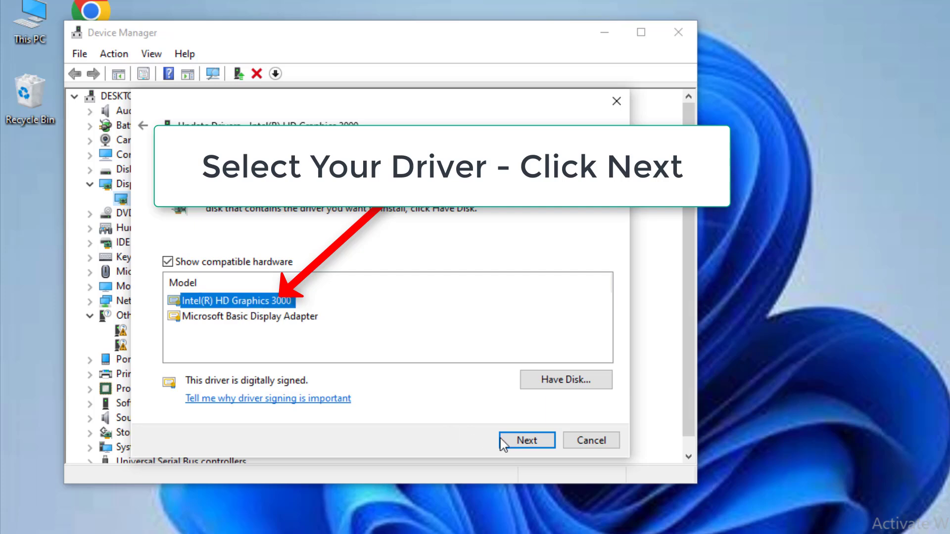
{"action": "left_click", "coordinate": [530, 447]}
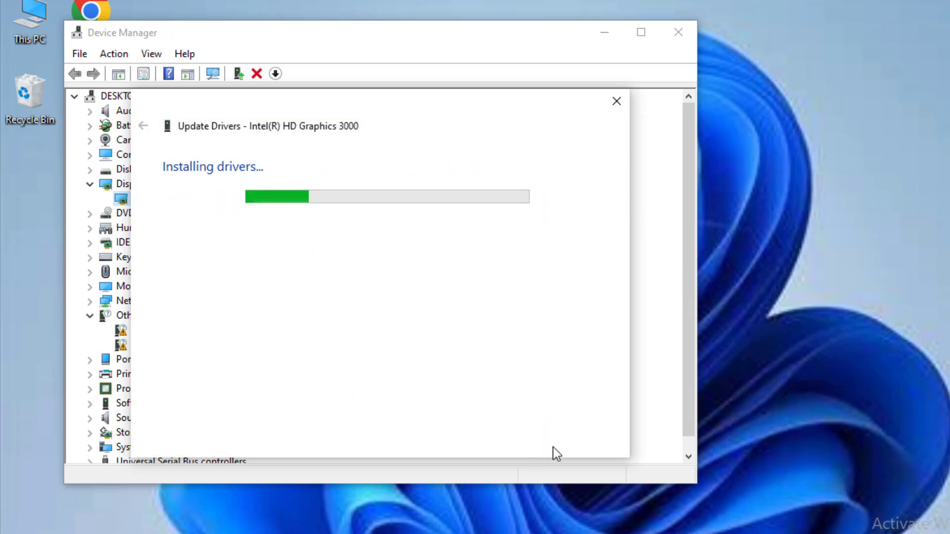